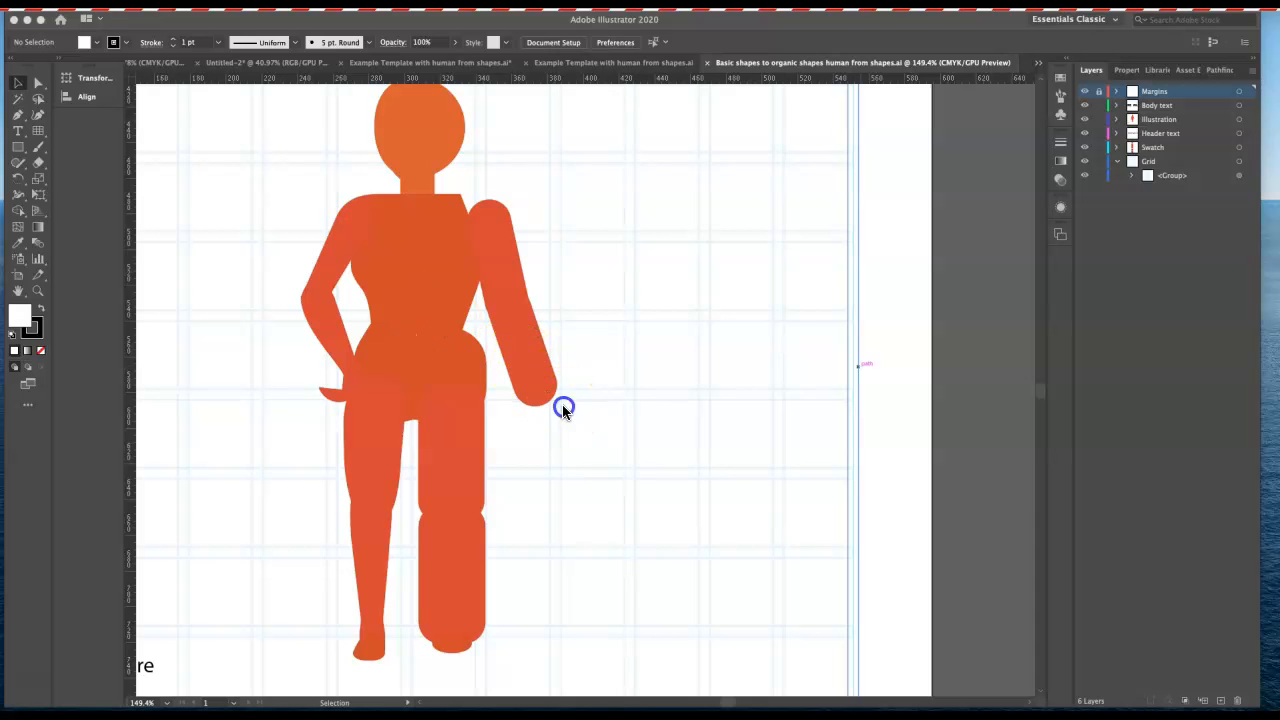
Taper the forearm of the figure's straight arm by moving its inner wrist anchor point and outer elbow anchor point inward
{"action": "double_click", "coordinate": [534, 368]}
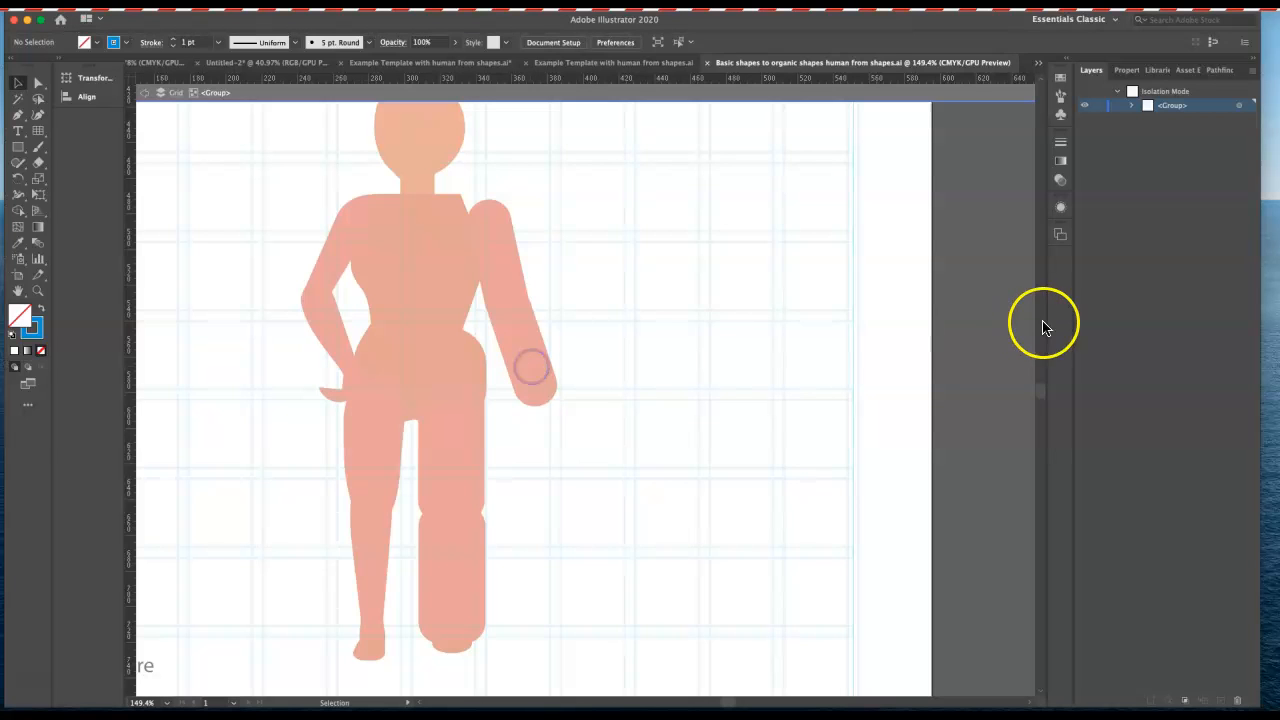
{"action": "double_click", "coordinate": [1000, 334]}
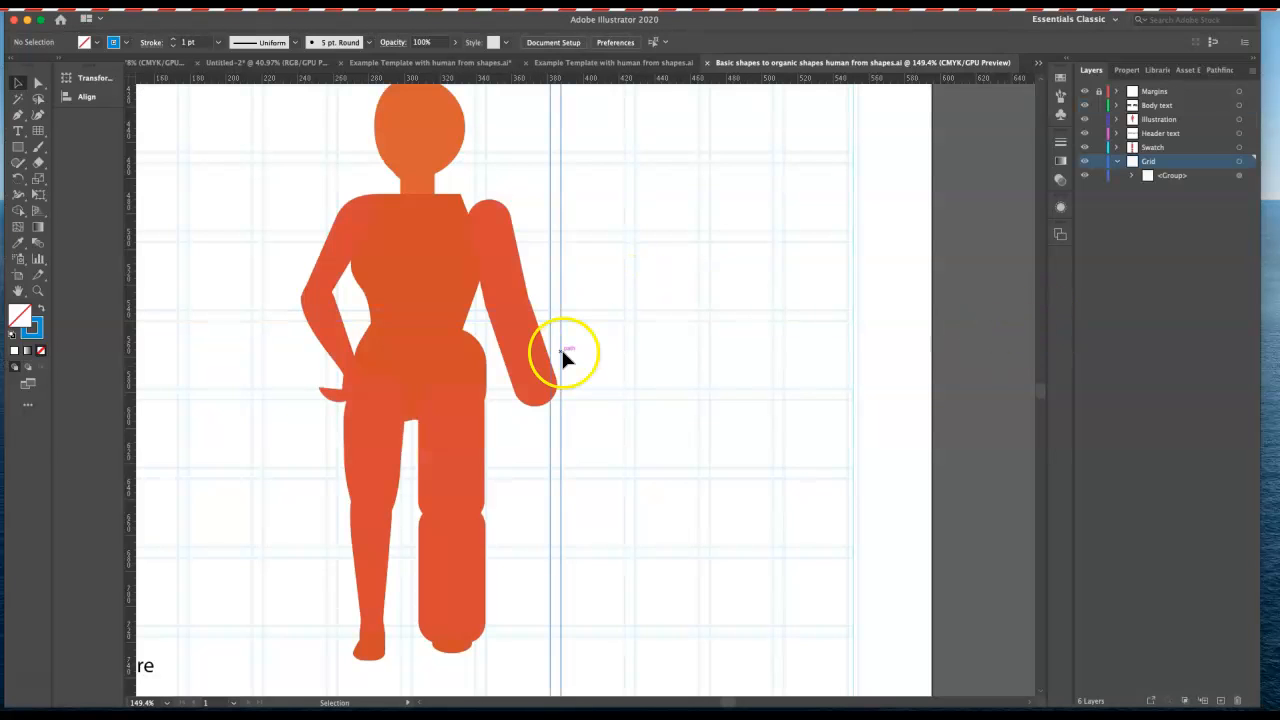
{"action": "key", "text": "a"}
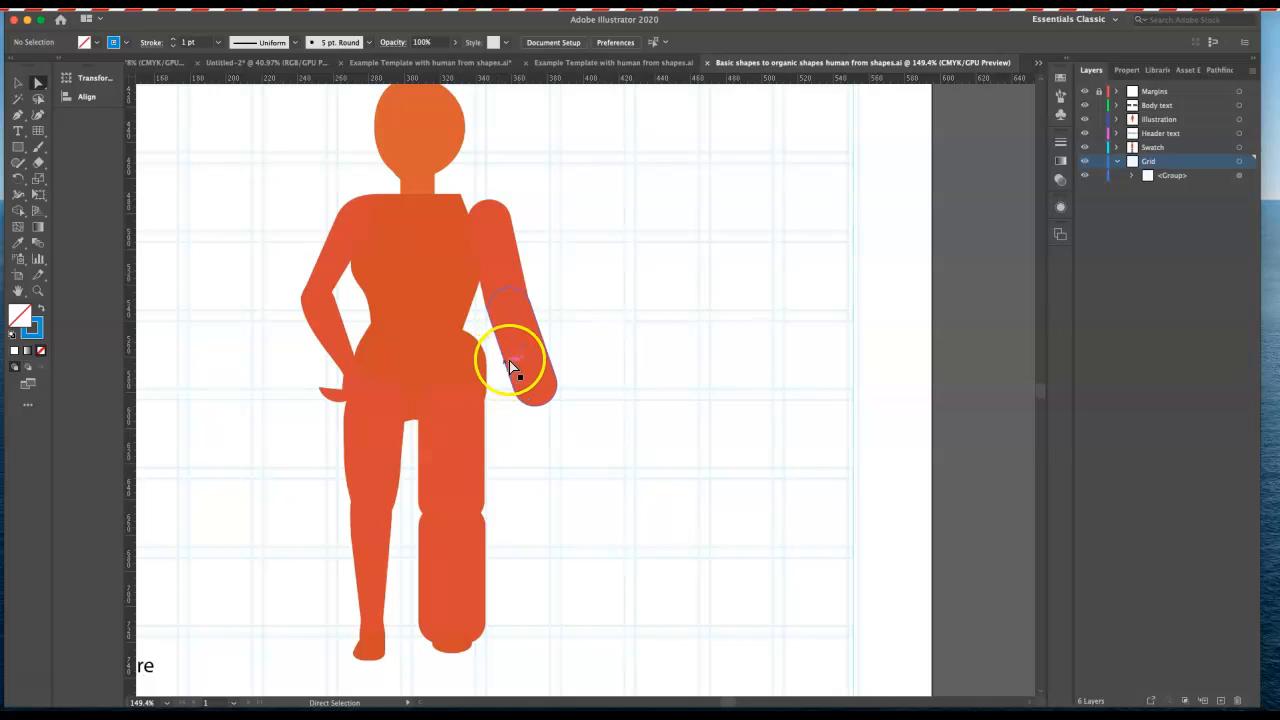
{"action": "key", "text": "v"}
{"action": "left_click", "coordinate": [511, 358]}
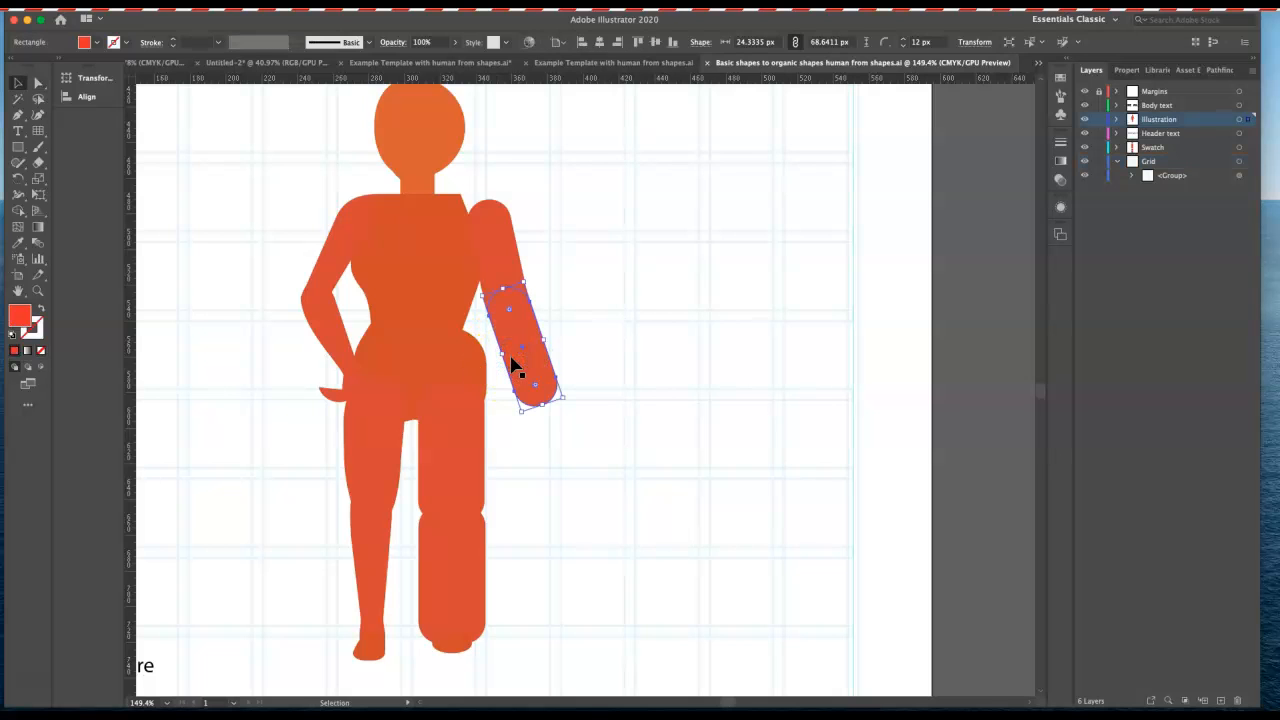
{"action": "key", "text": "a"}
{"action": "mouse_move", "coordinate": [515, 370]}
{"action": "left_mouse_down"}
{"action": "mouse_move", "coordinate": [516, 398]}
{"action": "mouse_move", "coordinate": [538, 376]}
{"action": "left_mouse_up"}
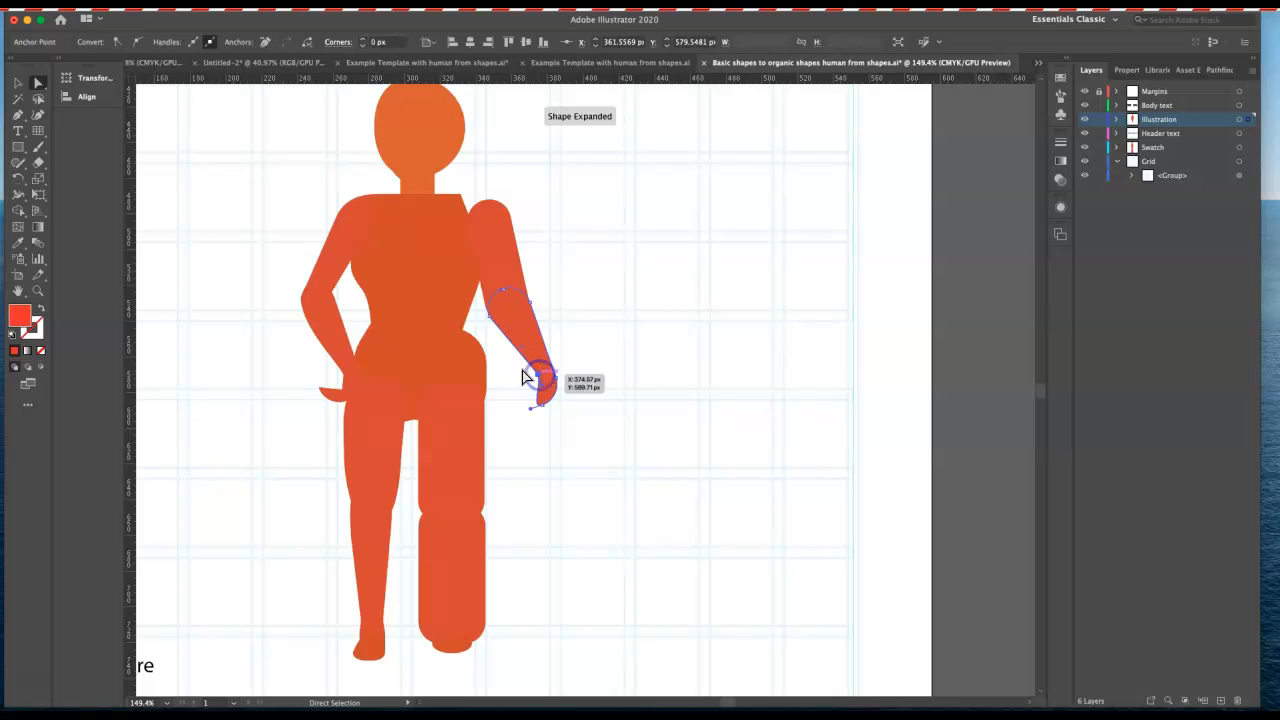
{"action": "left_click_drag", "start_coordinate": [533, 309], "coordinate": [517, 306]}
Narrow the upper part of the straight arm by moving its outer elbow anchor point inward to meet the forearm
{"action": "left_click", "coordinate": [503, 237]}
{"action": "key", "text": "v"}
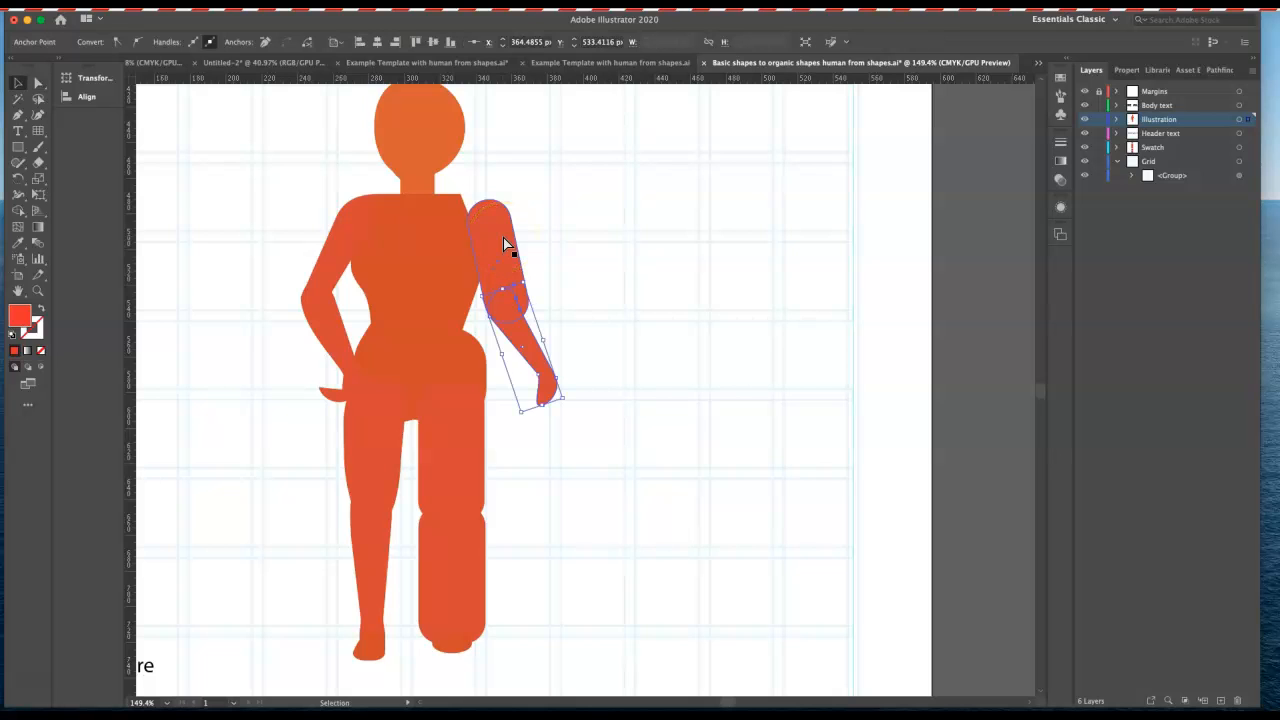
{"action": "left_click", "coordinate": [503, 240]}
{"action": "key", "text": "a"}
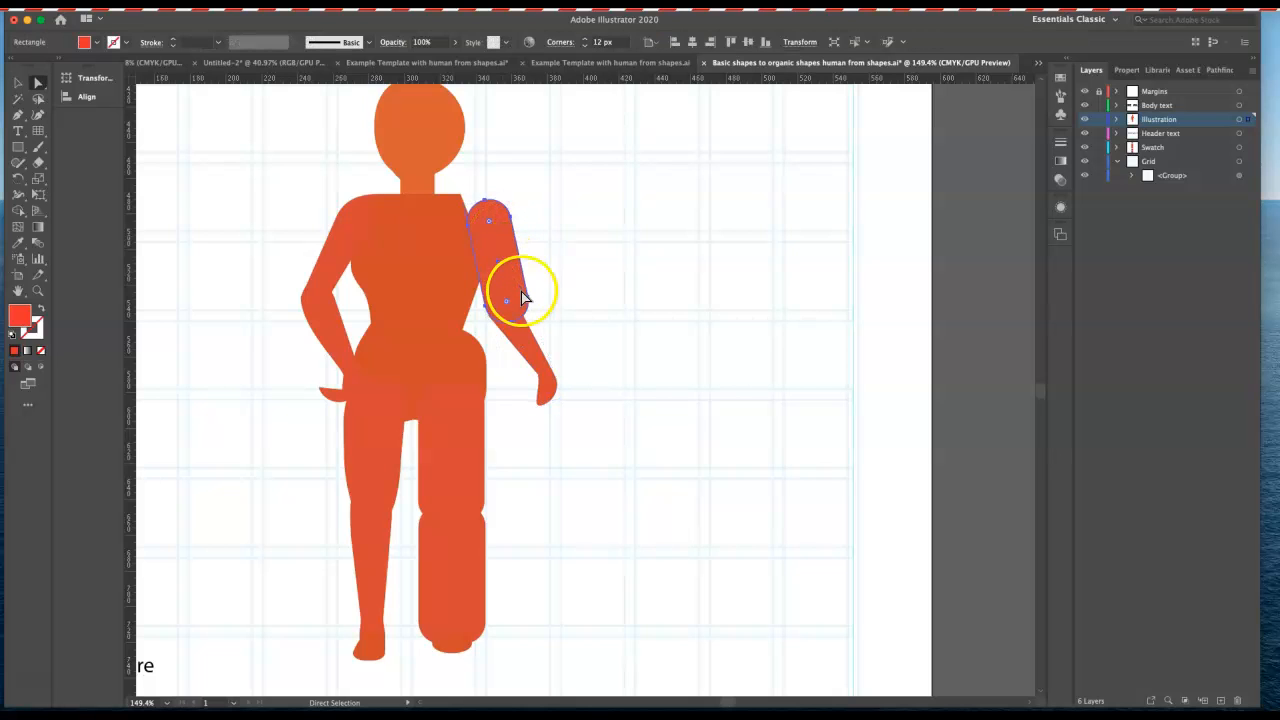
{"action": "left_click_drag", "start_coordinate": [529, 300], "coordinate": [517, 302]}
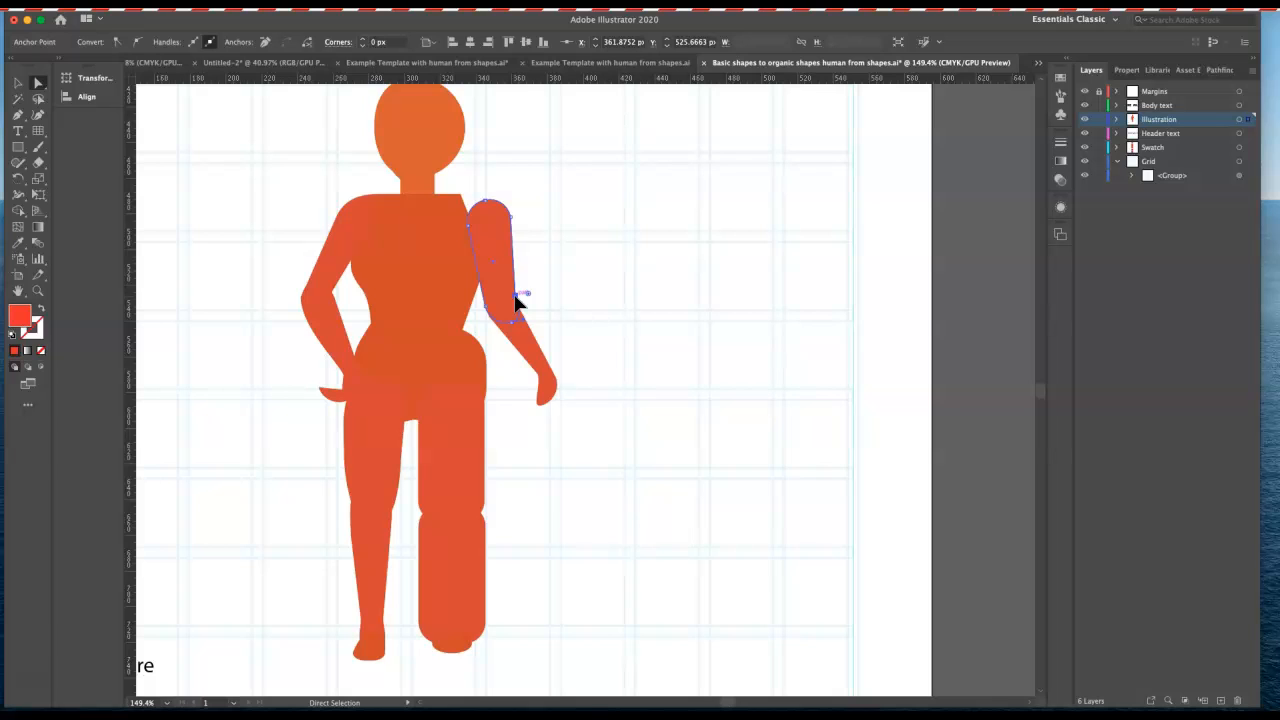
{"action": "left_click", "coordinate": [603, 271]}
Add an anchor point on the straight arm's shoulder curve and reshape the curve so the shoulder extends over the torso's upper corner
{"action": "key", "text": "plus"}
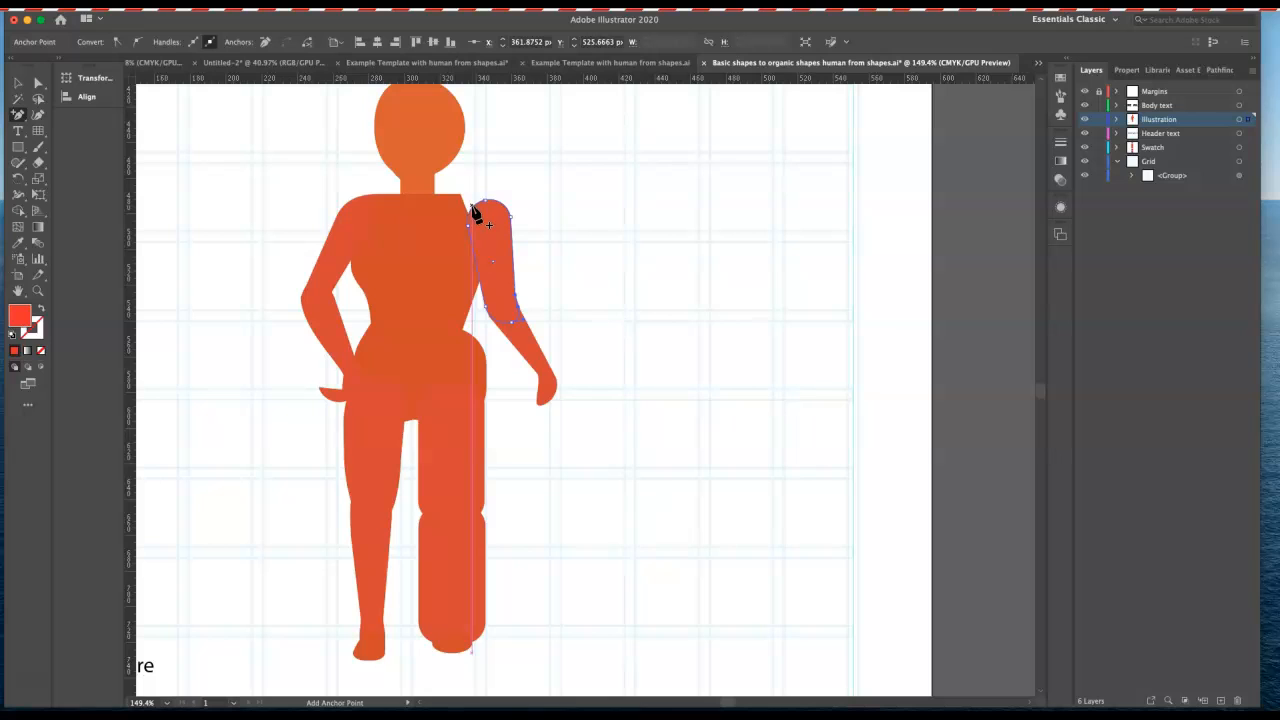
{"action": "left_click", "coordinate": [474, 208]}
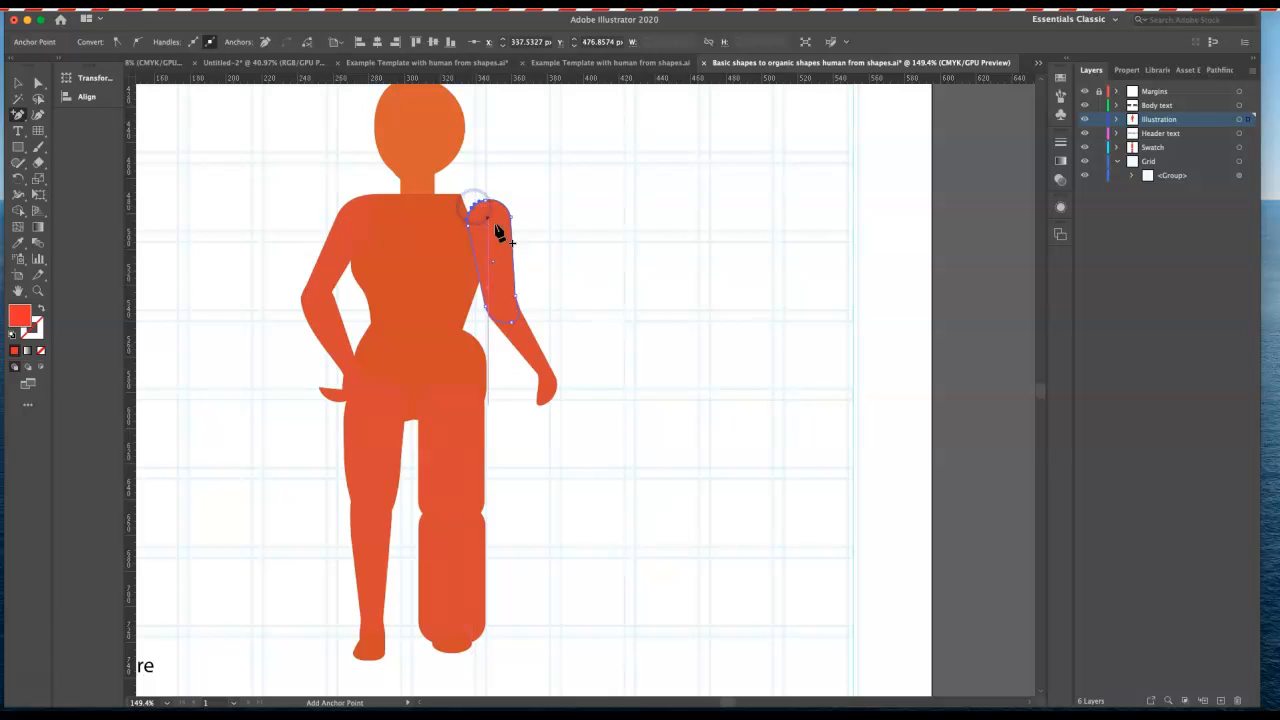
{"action": "key", "text": "a"}
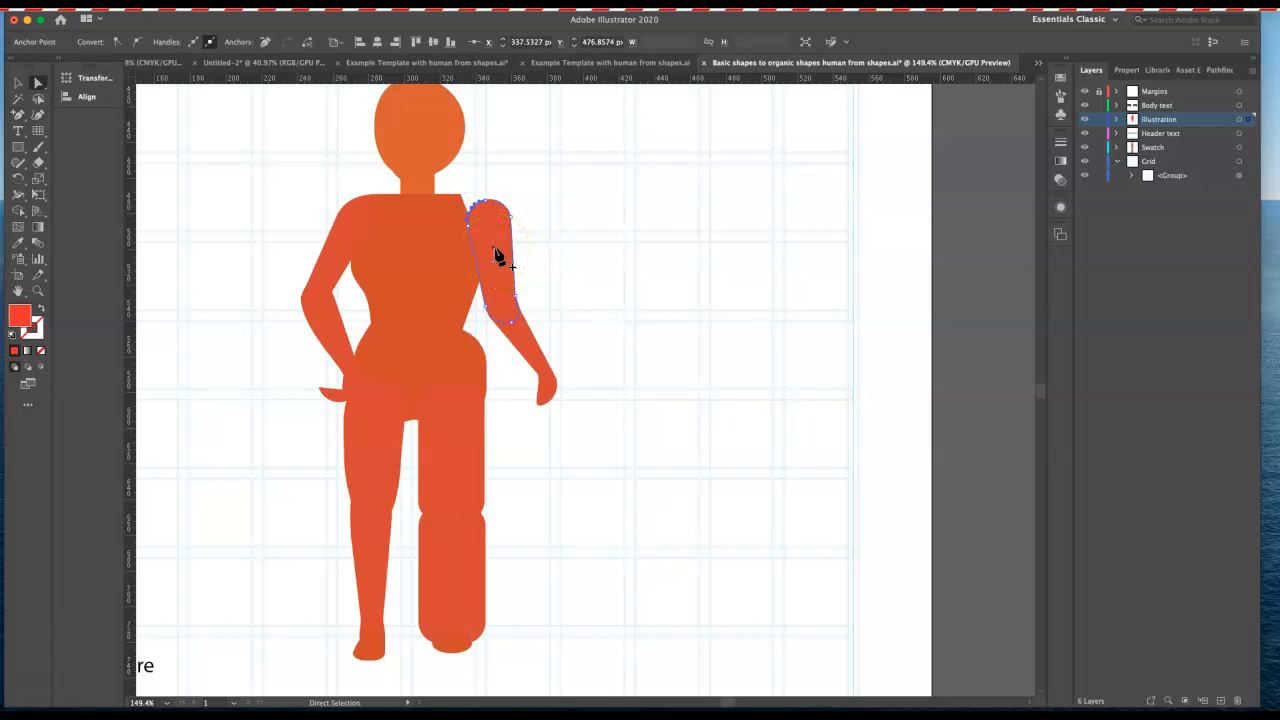
{"action": "mouse_move", "coordinate": [474, 208]}
{"action": "left_mouse_down"}
{"action": "mouse_move", "coordinate": [452, 200]}
{"action": "mouse_move", "coordinate": [467, 189]}
{"action": "mouse_move", "coordinate": [456, 210]}
{"action": "mouse_move", "coordinate": [503, 207]}
{"action": "mouse_move", "coordinate": [486, 203]}
{"action": "left_mouse_up"}
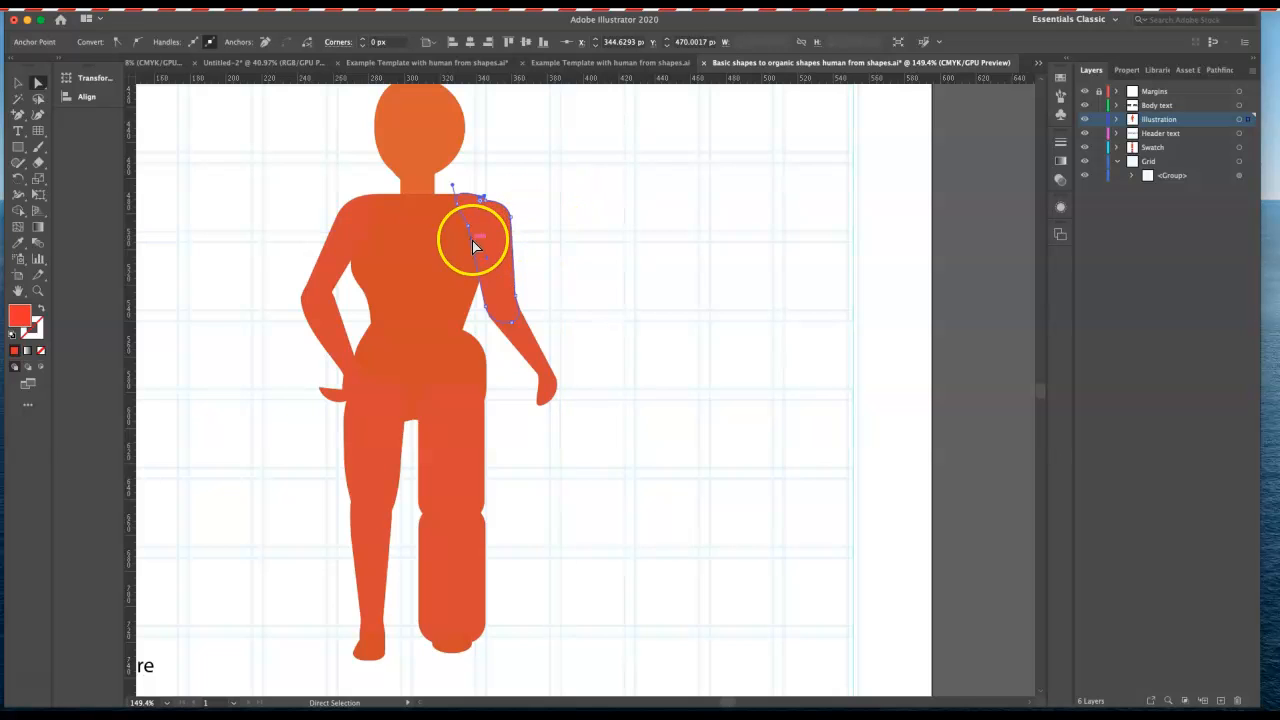
Delete the surplus anchor point that makes a notch at the top of the straight arm's shoulder
{"action": "scroll", "coordinate": [472, 240], "scroll_direction": "up", "scroll_amount": 5}
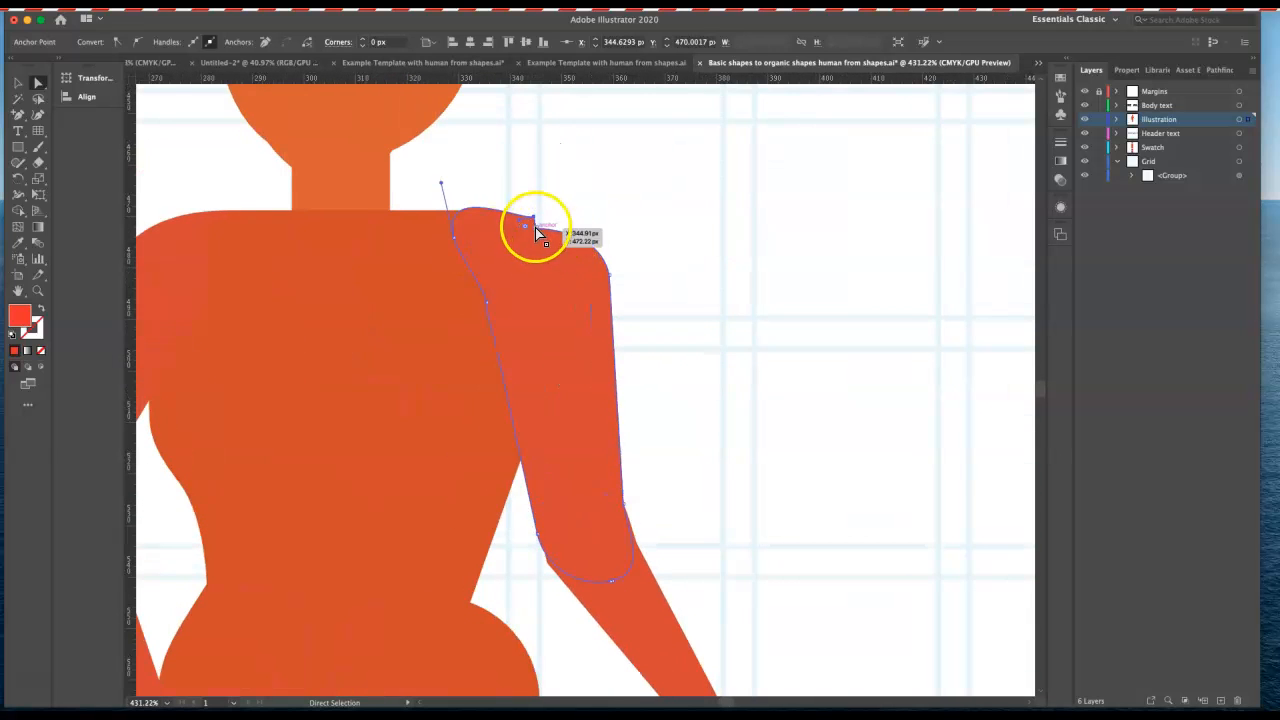
{"action": "key", "text": "minus"}
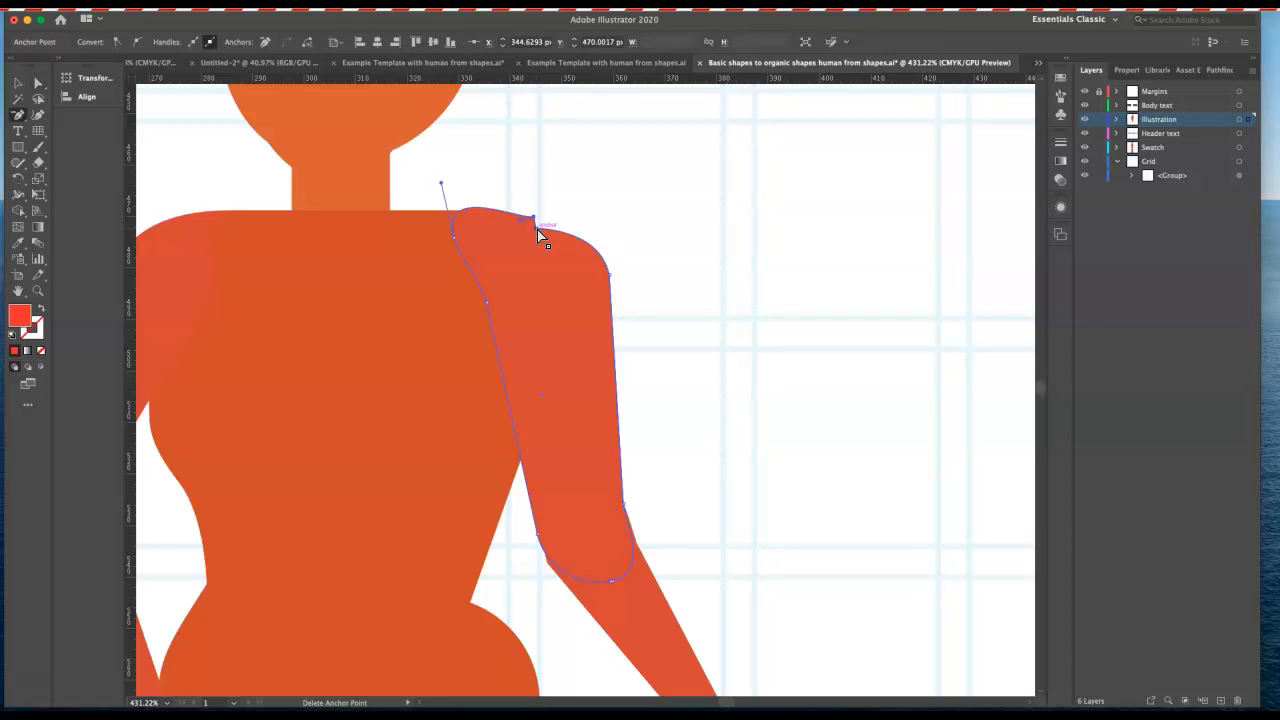
{"action": "left_click", "coordinate": [537, 229]}
{"action": "left_click", "coordinate": [536, 229]}
Round the outer shoulder of the straight arm by shifting its side anchor point slightly inward and adjusting its curve handle
{"action": "key", "text": "a"}
{"action": "left_click", "coordinate": [609, 276]}
{"action": "left_click_drag", "start_coordinate": [609, 276], "coordinate": [597, 243]}
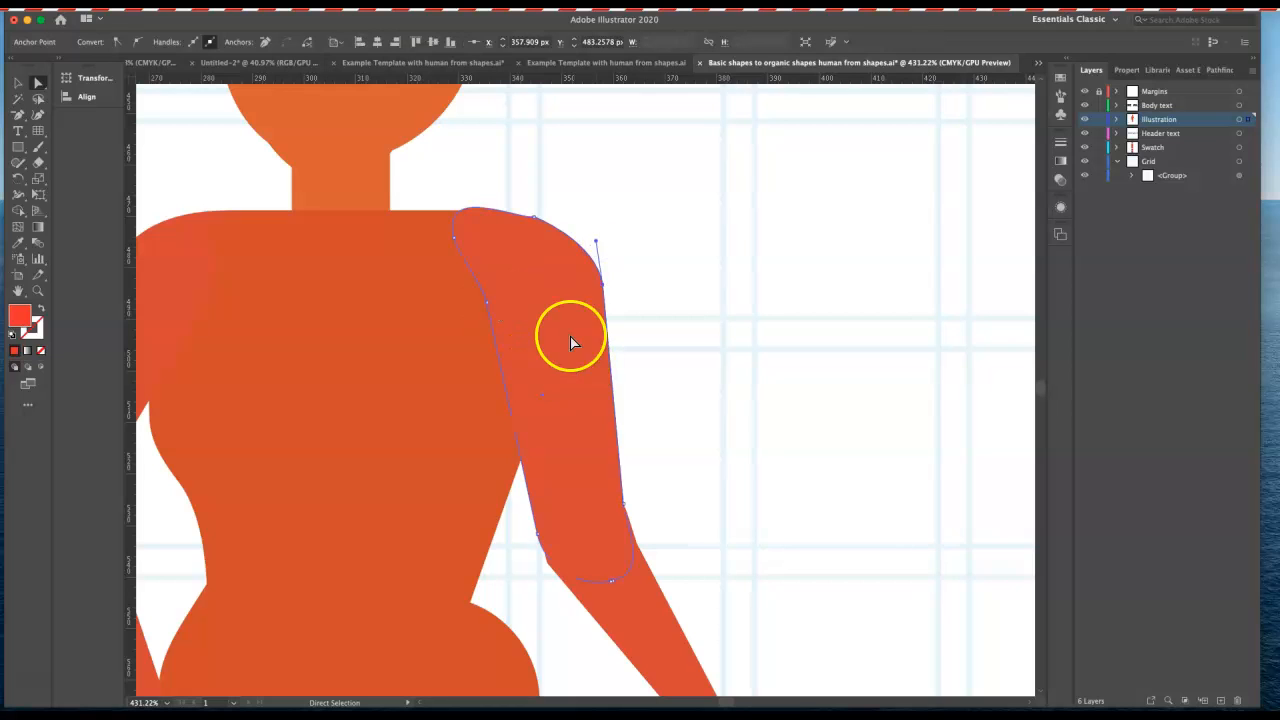
Convert the shoulder's top anchor point to a smooth curve and adjust the inner anchor's handle so the shoulder flows into the torso
{"action": "left_click", "coordinate": [536, 218]}
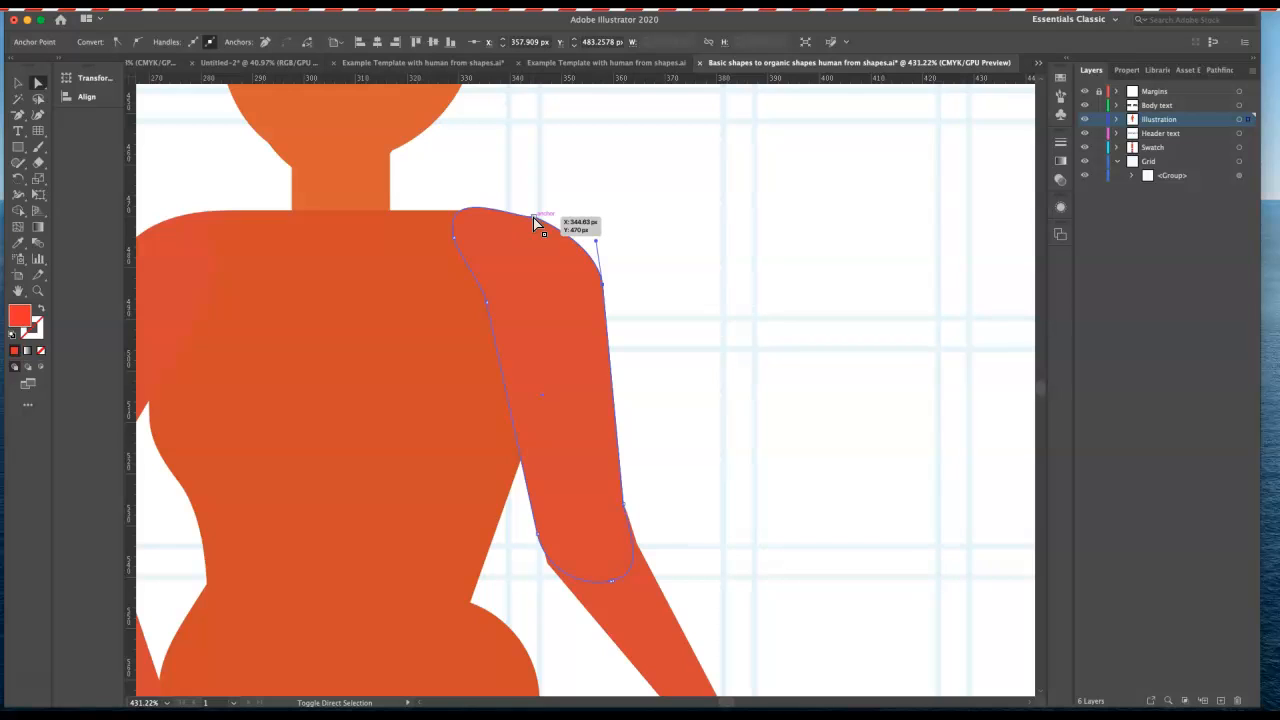
{"action": "key", "text": "shift+c"}
{"action": "left_click_drag", "start_coordinate": [533, 217], "coordinate": [500, 197]}
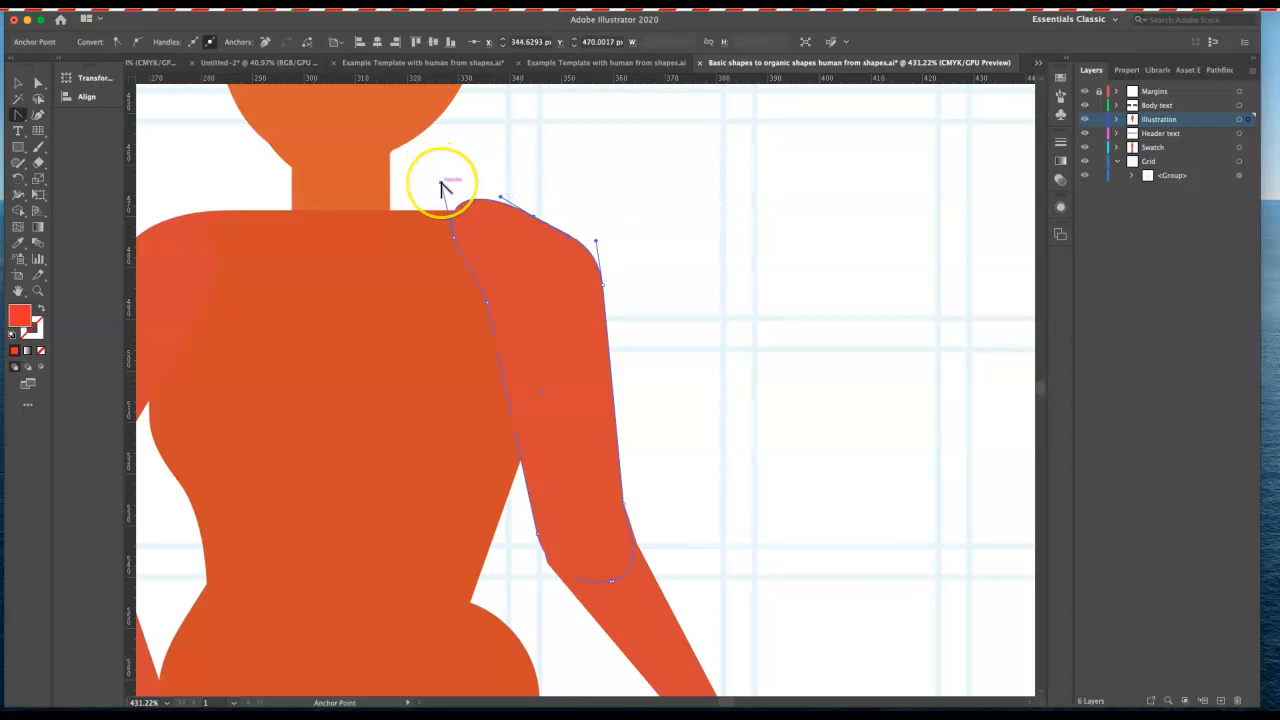
{"action": "key", "text": "a"}
{"action": "mouse_move", "coordinate": [441, 186]}
{"action": "left_mouse_down"}
{"action": "mouse_move", "coordinate": [446, 211]}
{"action": "mouse_move", "coordinate": [437, 171]}
{"action": "mouse_move", "coordinate": [449, 211]}
{"action": "mouse_move", "coordinate": [414, 150]}
{"action": "mouse_move", "coordinate": [431, 194]}
{"action": "mouse_move", "coordinate": [465, 199]}
{"action": "mouse_move", "coordinate": [414, 200]}
{"action": "mouse_move", "coordinate": [429, 191]}
{"action": "mouse_move", "coordinate": [446, 206]}
{"action": "mouse_move", "coordinate": [434, 206]}
{"action": "mouse_move", "coordinate": [446, 206]}
{"action": "mouse_move", "coordinate": [443, 183]}
{"action": "mouse_move", "coordinate": [449, 200]}
{"action": "mouse_move", "coordinate": [454, 185]}
{"action": "mouse_move", "coordinate": [432, 209]}
{"action": "left_mouse_up"}
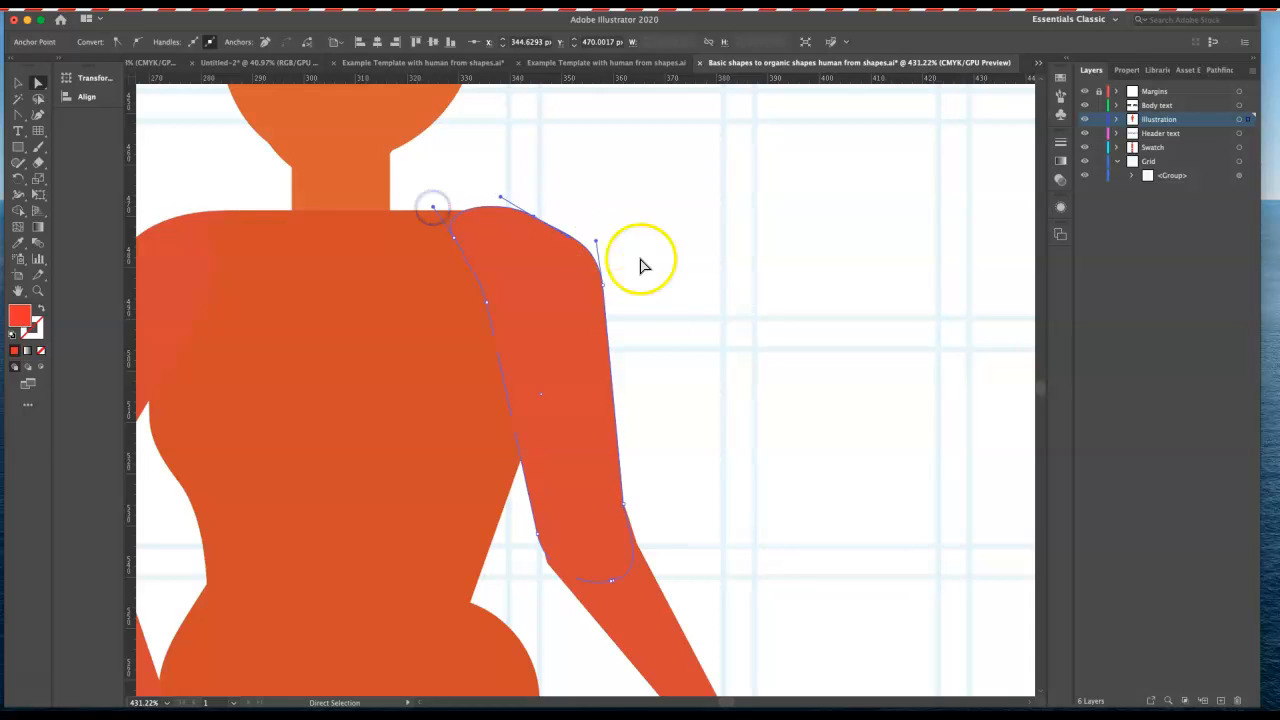
Examine the outlines of both arms, the waist and the hips to compare the reshaped sides of the figure
{"action": "scroll", "coordinate": [503, 411], "scroll_direction": "left", "scroll_amount": 3}
{"action": "scroll", "coordinate": [503, 411], "scroll_direction": "down", "scroll_amount": 1}
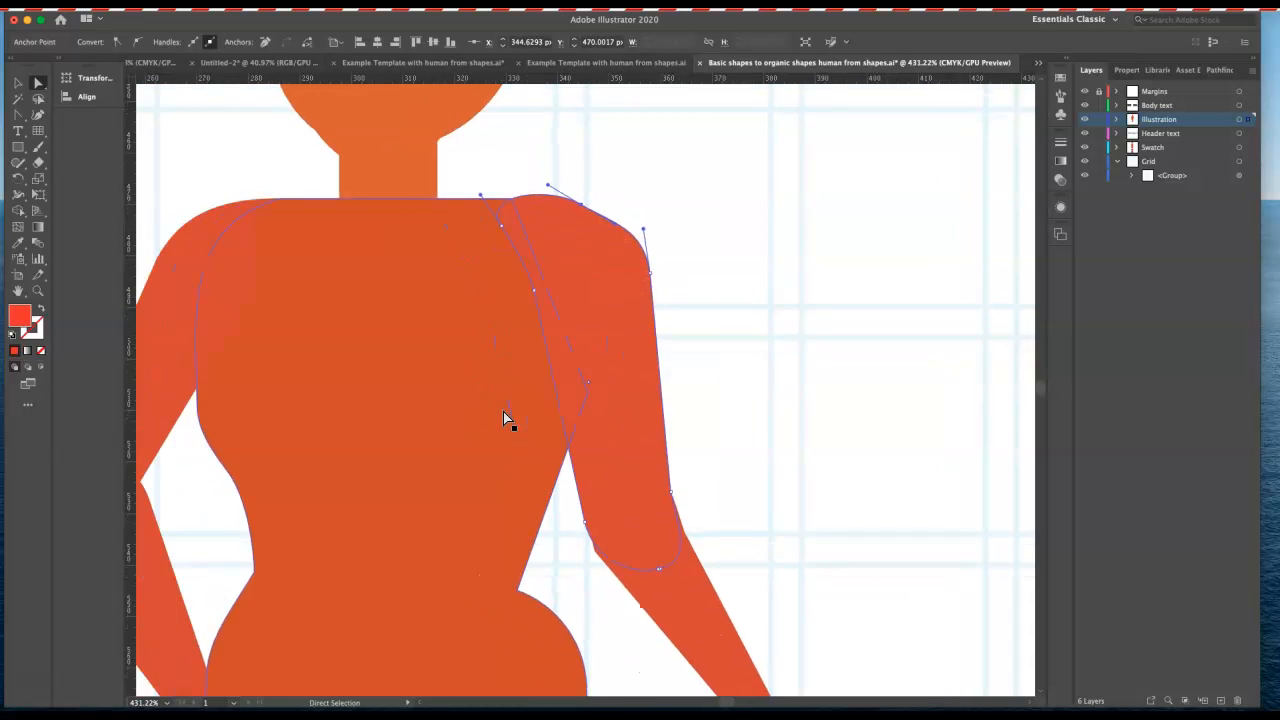
{"action": "scroll", "coordinate": [503, 418], "scroll_direction": "down", "scroll_amount": 4}
{"action": "scroll", "coordinate": [503, 418], "scroll_direction": "left", "scroll_amount": 6}
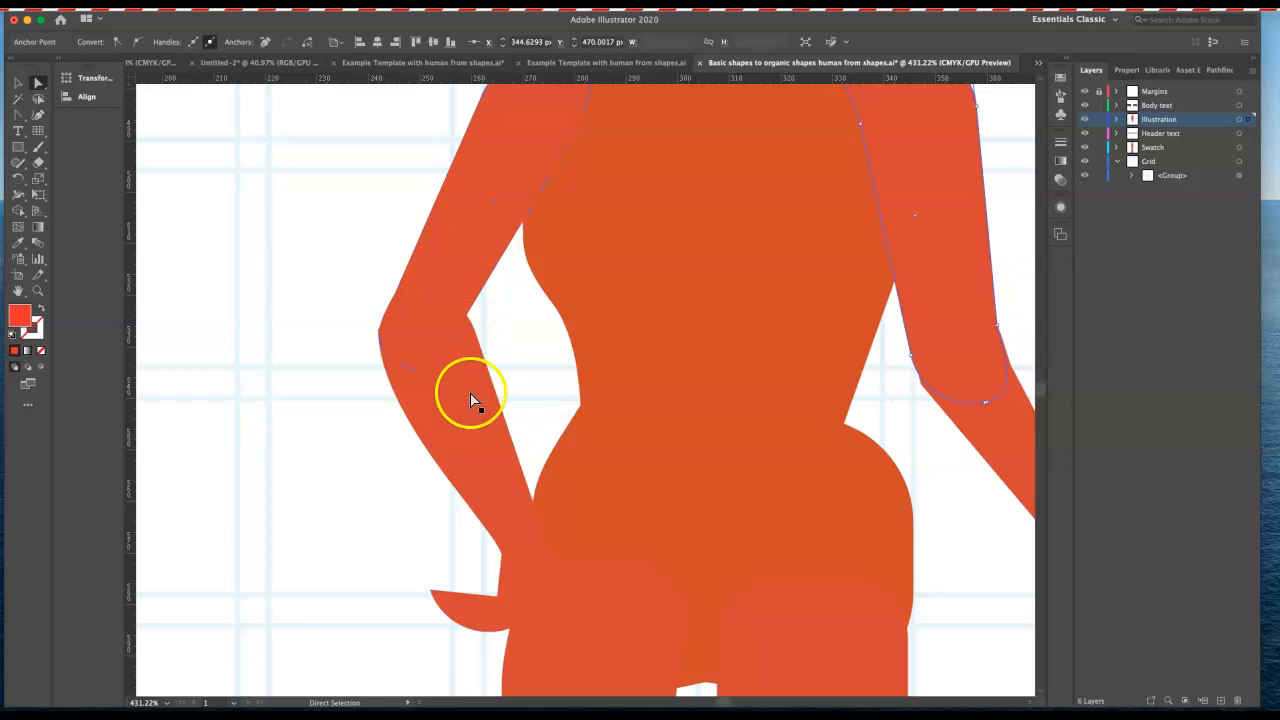
{"action": "scroll", "coordinate": [482, 222], "scroll_direction": "up", "scroll_amount": 1}
{"action": "scroll", "coordinate": [482, 222], "scroll_direction": "up", "scroll_amount": 3}
{"action": "scroll", "coordinate": [482, 222], "scroll_direction": "right", "scroll_amount": 3}
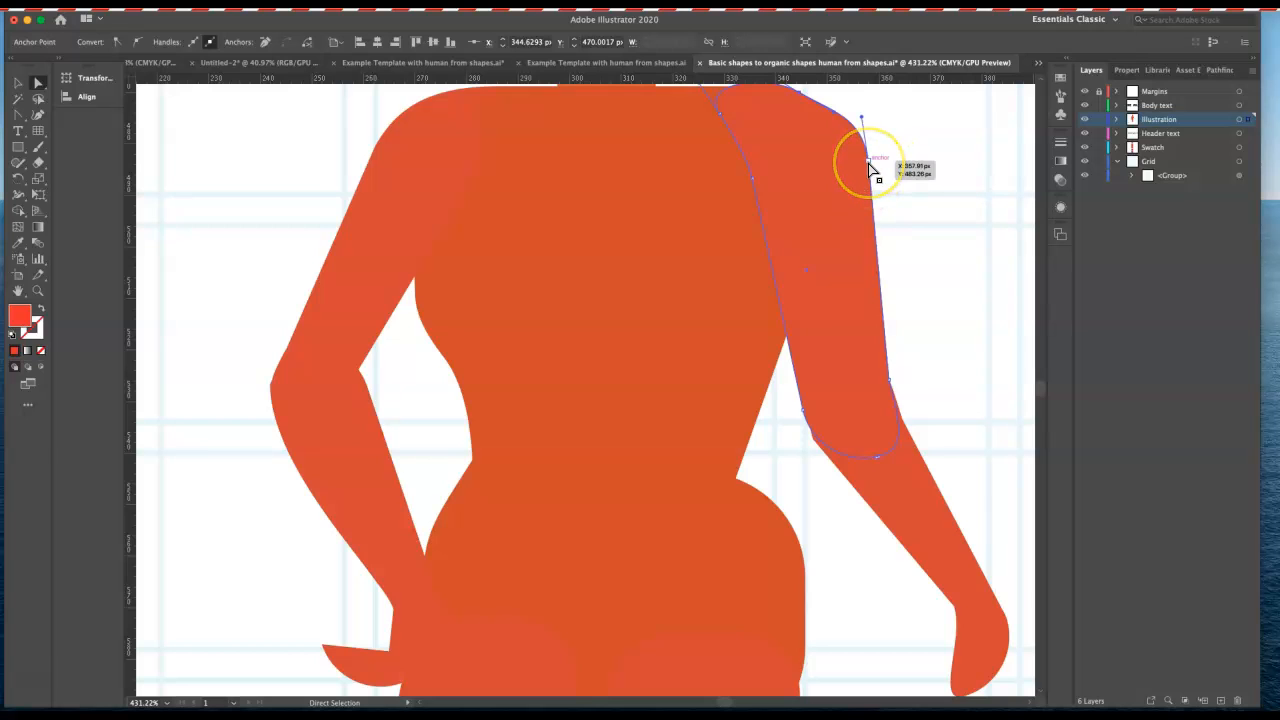
{"action": "left_click", "coordinate": [731, 277]}
{"action": "scroll", "coordinate": [731, 277], "scroll_direction": "up", "scroll_amount": 3}
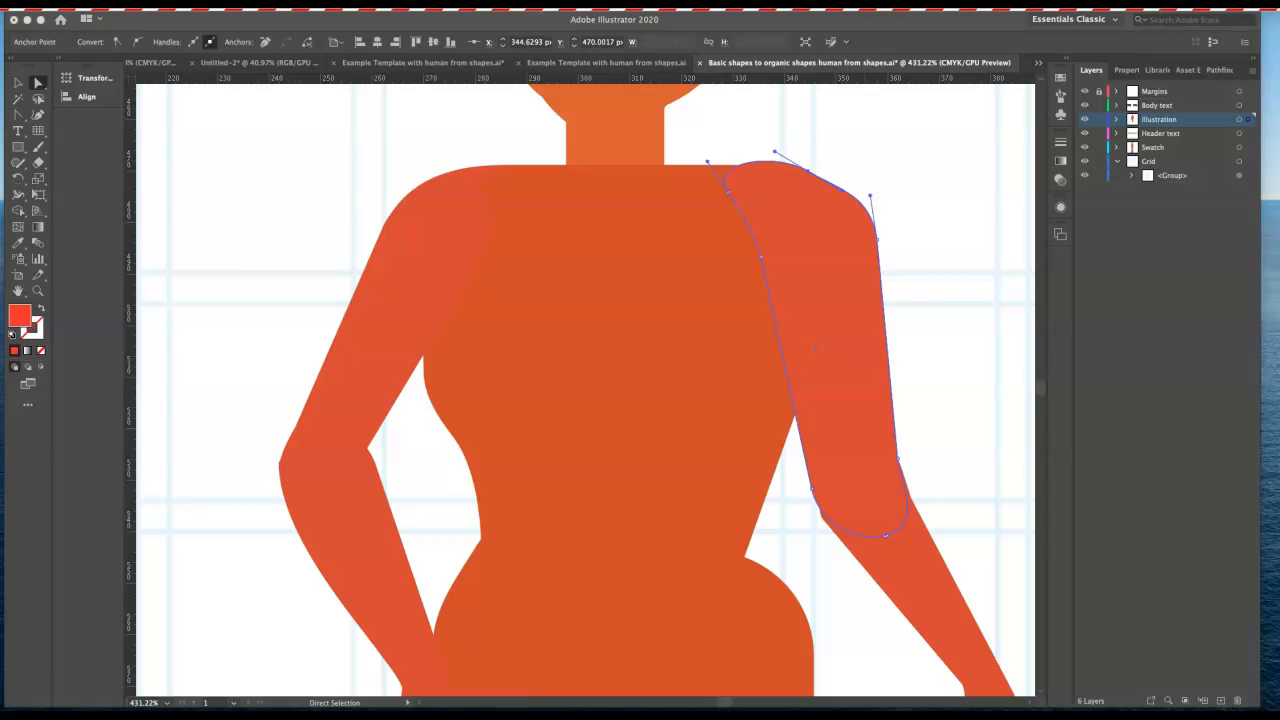
Switch to the Moodle course page in Chrome, enlarge its window and review the shape-editing instructions, example template link and sample illustrations
{"action": "left_click_drag", "start_coordinate": [1275, 22], "coordinate": [600, 22]}
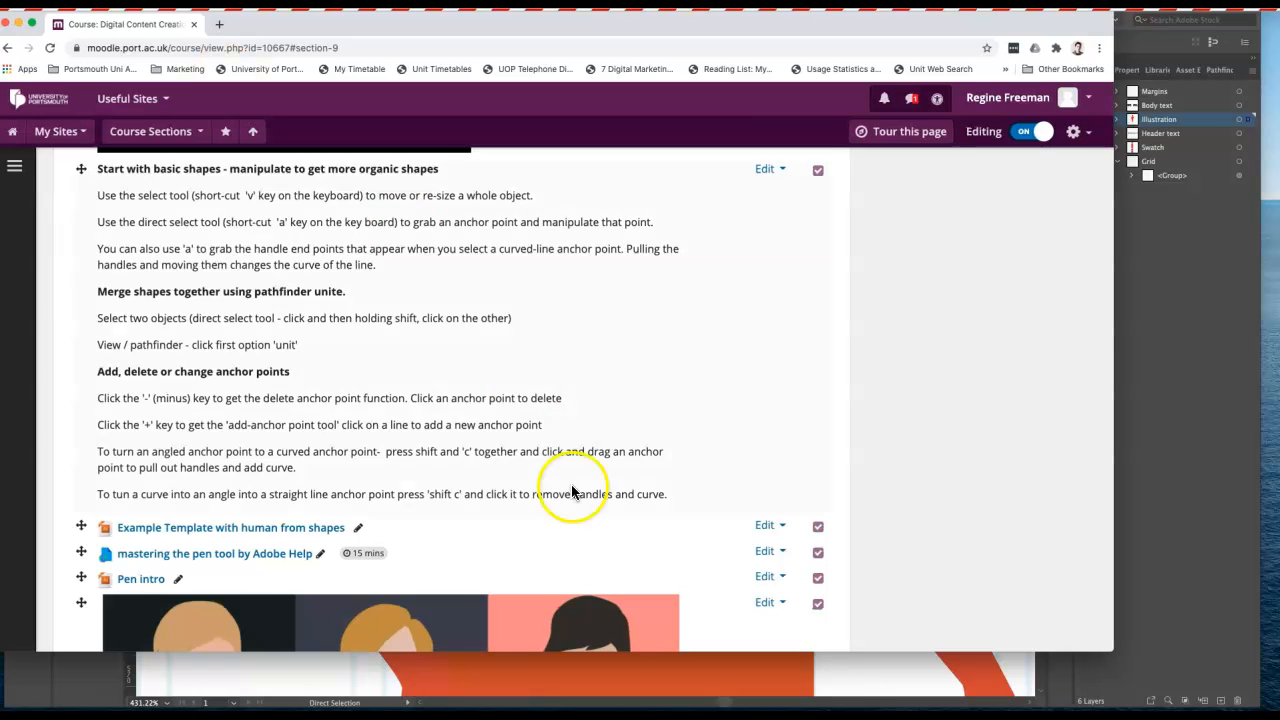
{"action": "left_click_drag", "start_coordinate": [1107, 662], "coordinate": [1256, 712]}
{"action": "scroll", "coordinate": [718, 493], "scroll_direction": "down", "scroll_amount": 5}
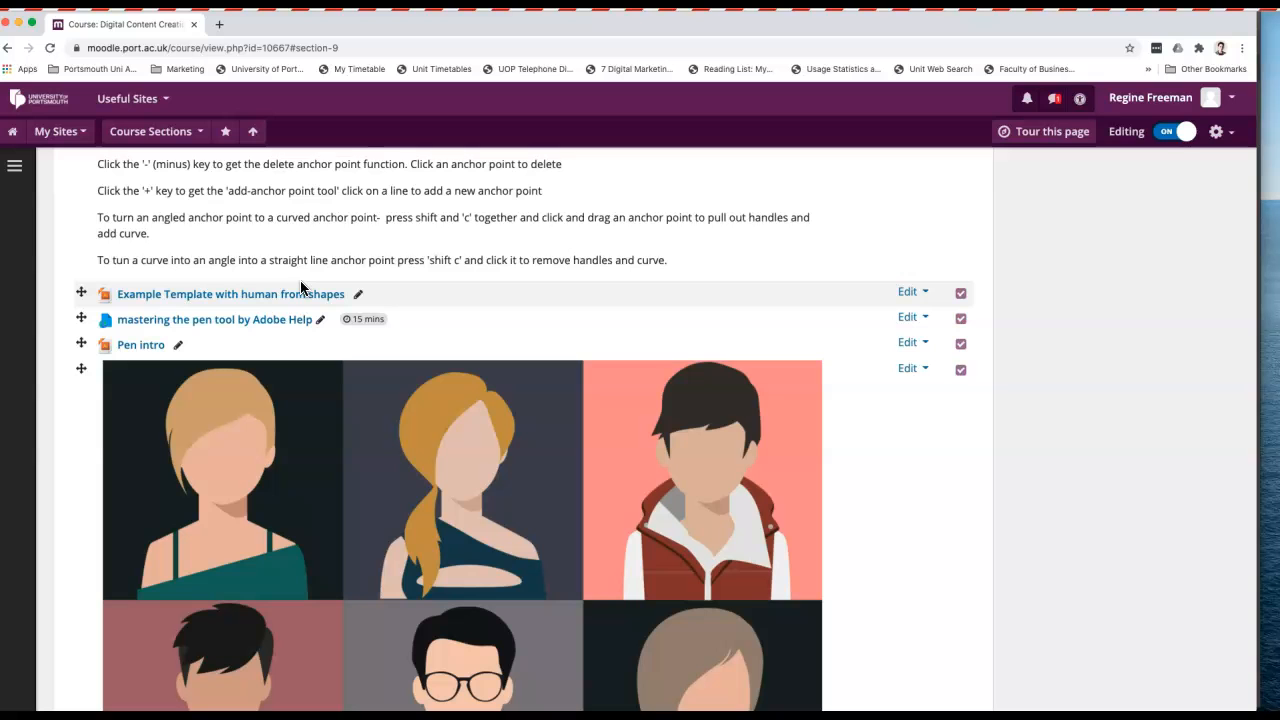
{"action": "scroll", "coordinate": [427, 341], "scroll_direction": "down", "scroll_amount": 1}
{"action": "scroll", "coordinate": [427, 341], "scroll_direction": "up", "scroll_amount": 5}
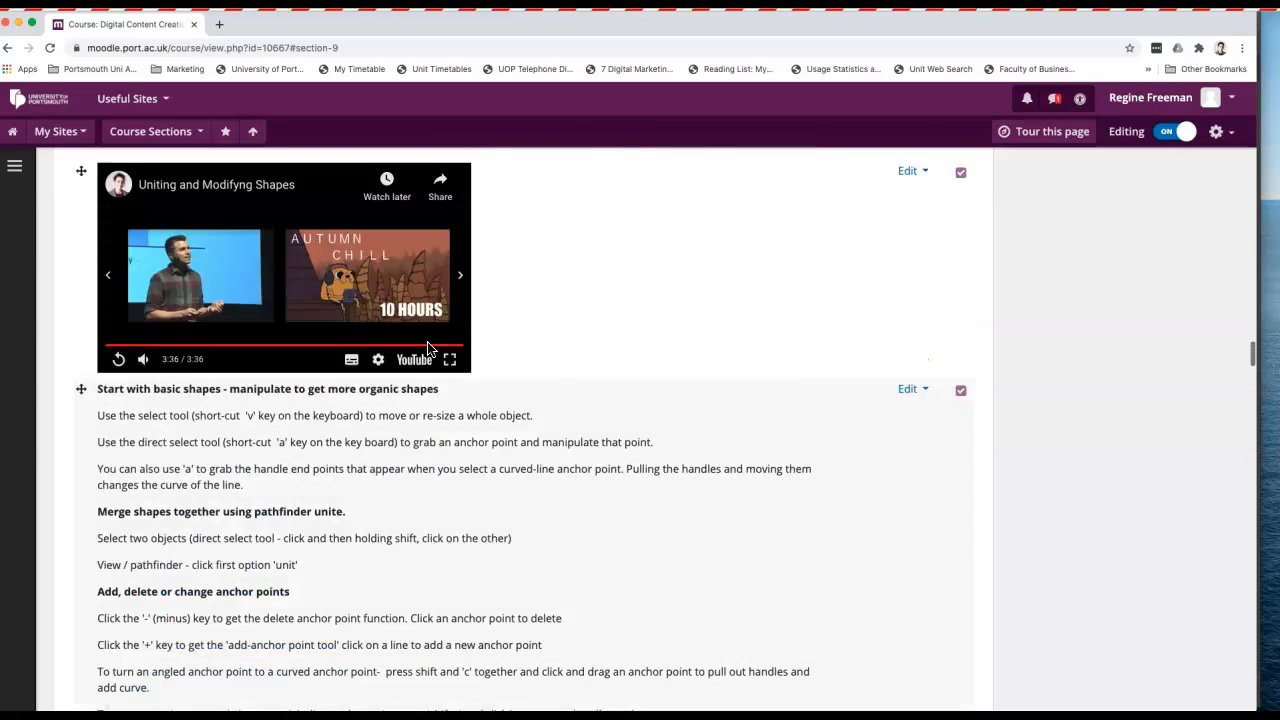
{"action": "scroll", "coordinate": [427, 347], "scroll_direction": "down", "scroll_amount": 15}
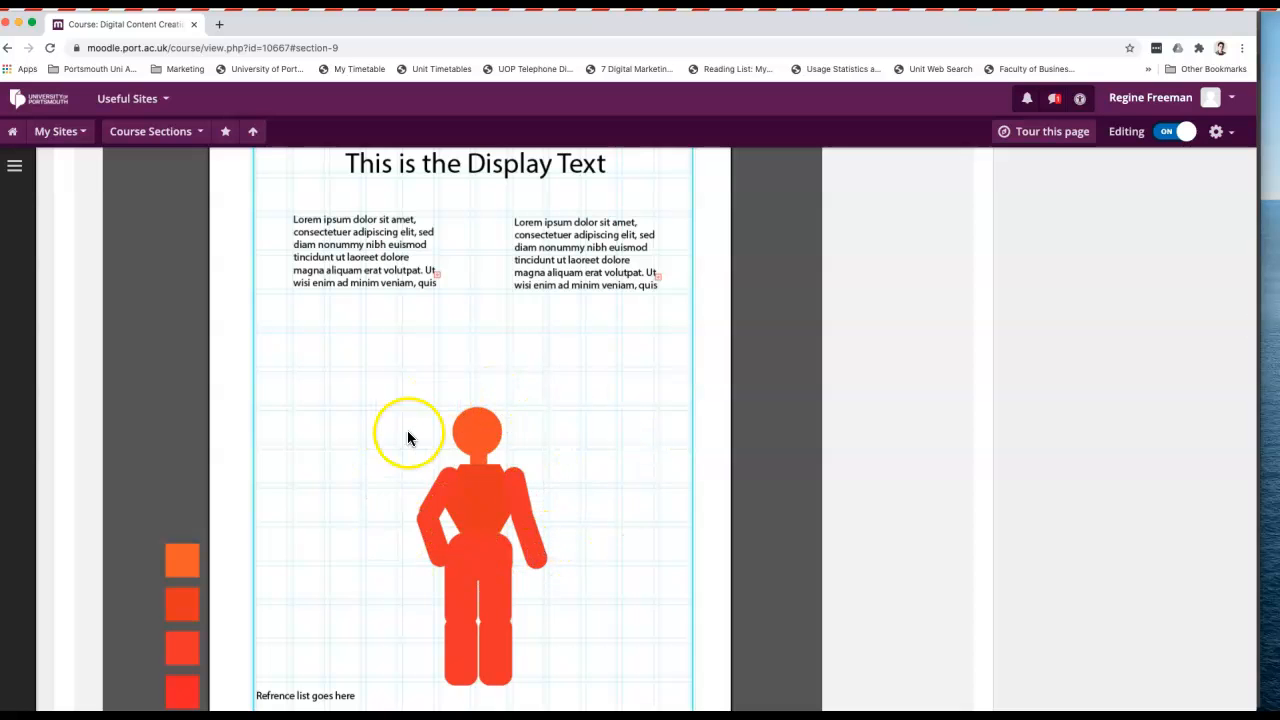
{"action": "scroll", "coordinate": [436, 600], "scroll_direction": "down", "scroll_amount": 5}
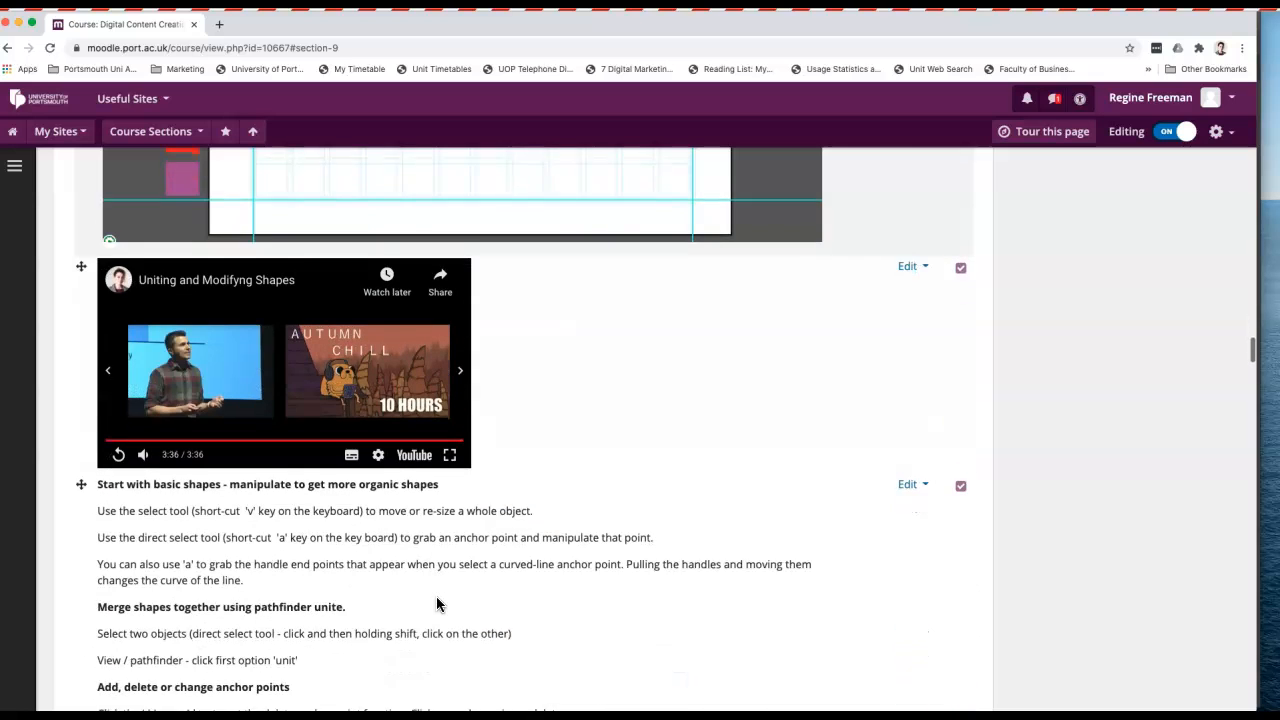
{"action": "scroll", "coordinate": [436, 596], "scroll_direction": "down", "scroll_amount": 2}
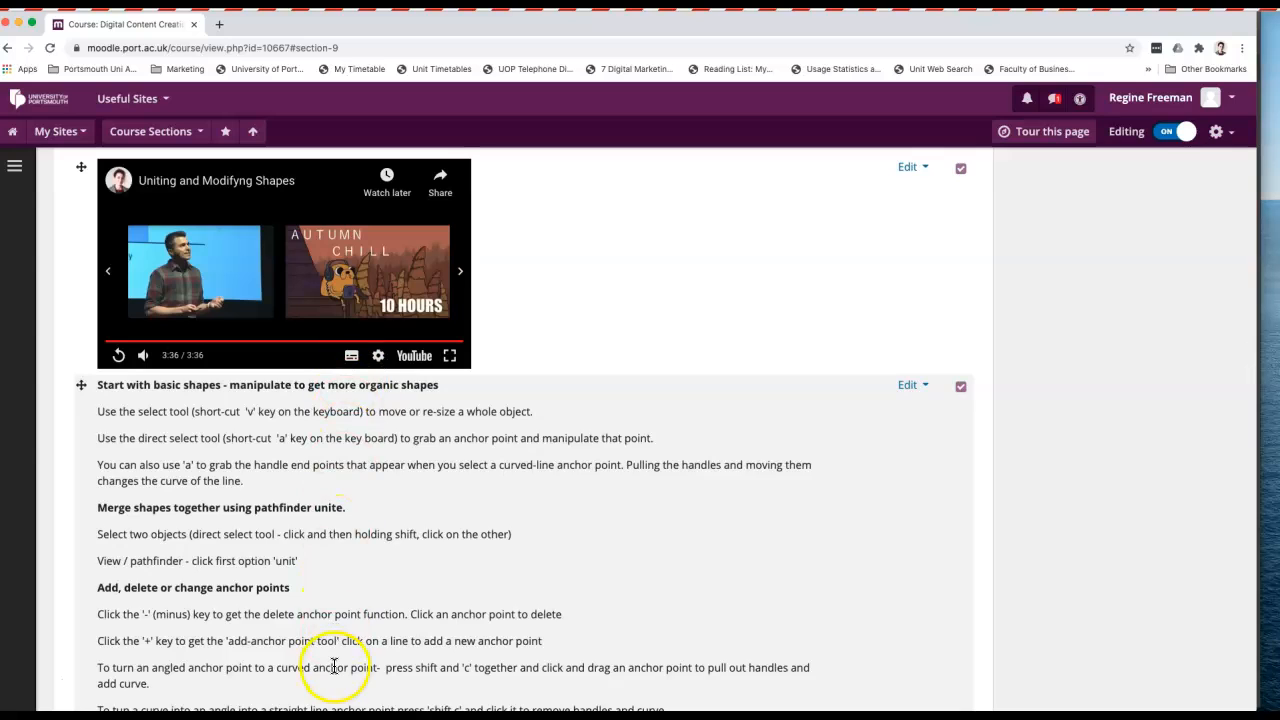
{"action": "scroll", "coordinate": [334, 666], "scroll_direction": "down", "scroll_amount": 2}
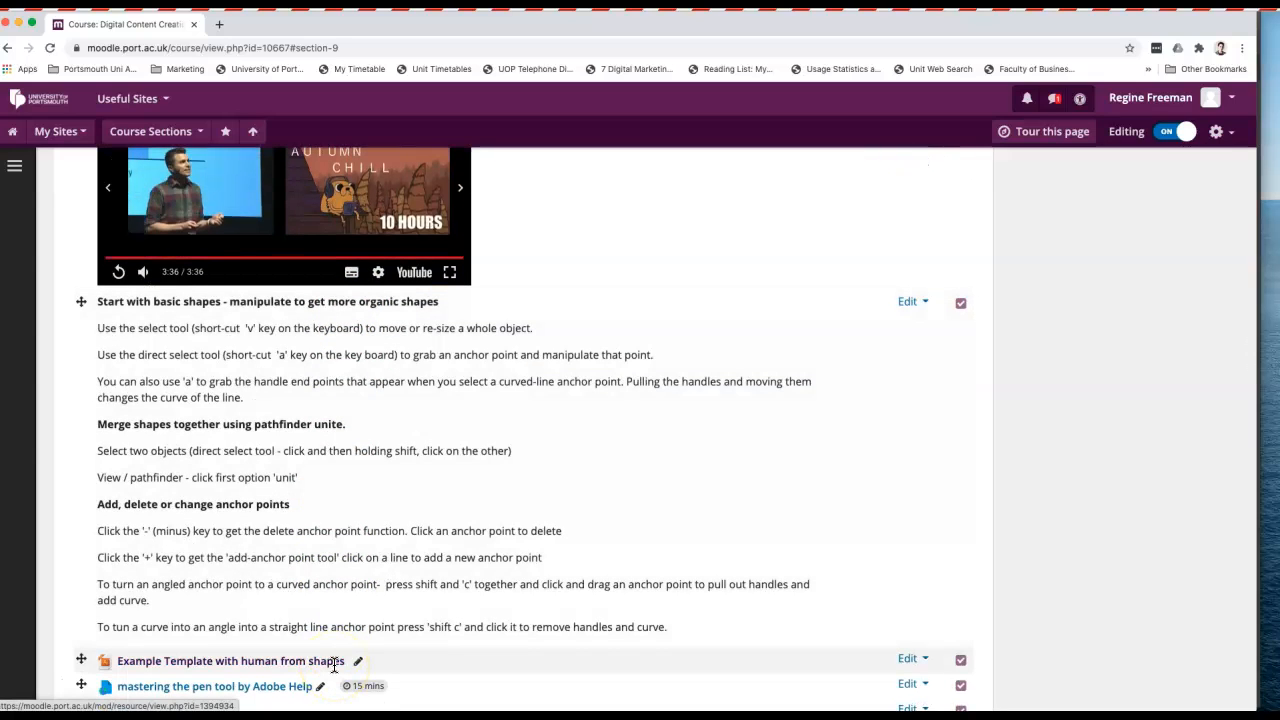
{"action": "scroll", "coordinate": [417, 594], "scroll_direction": "down", "scroll_amount": 4}
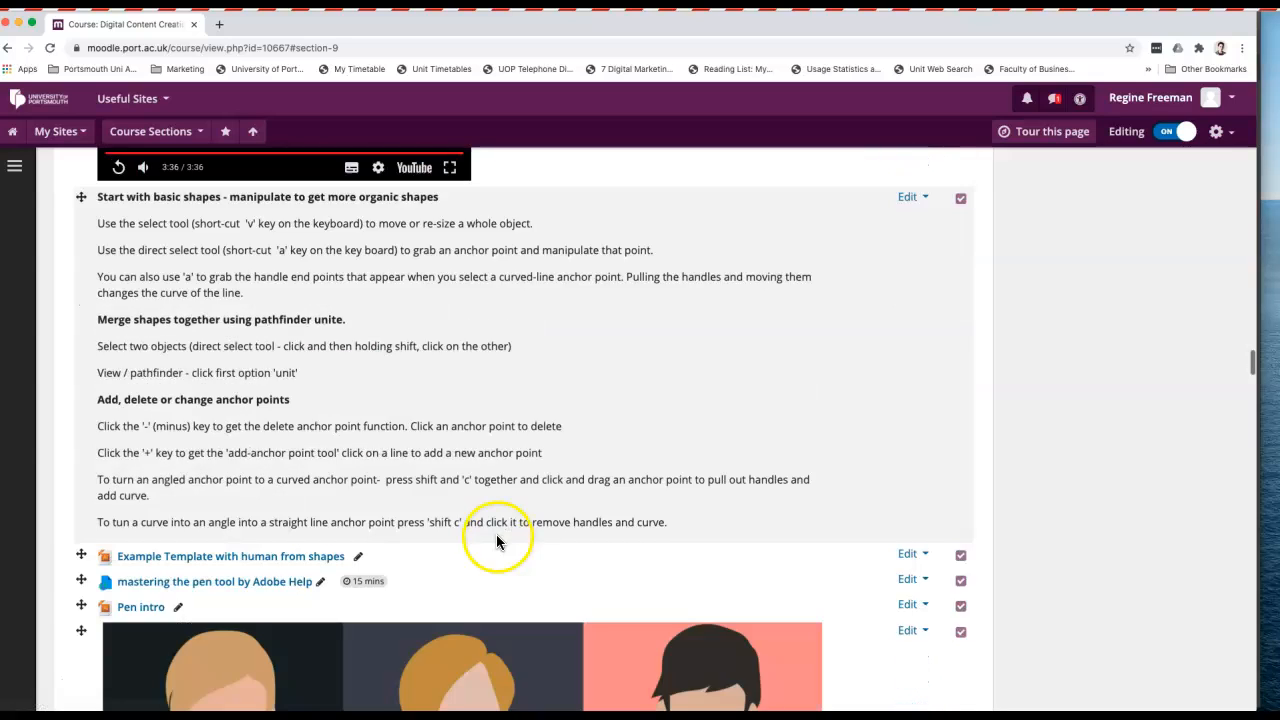
{"action": "scroll", "coordinate": [277, 517], "scroll_direction": "down", "scroll_amount": 4}
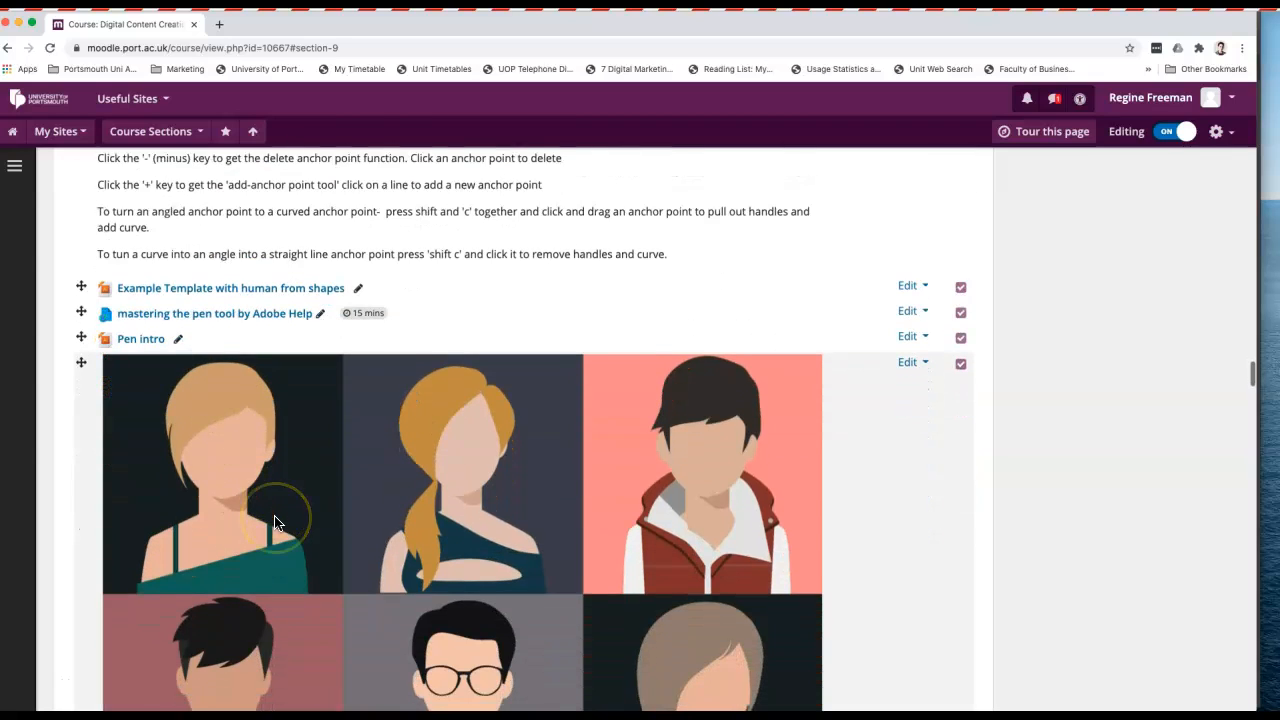